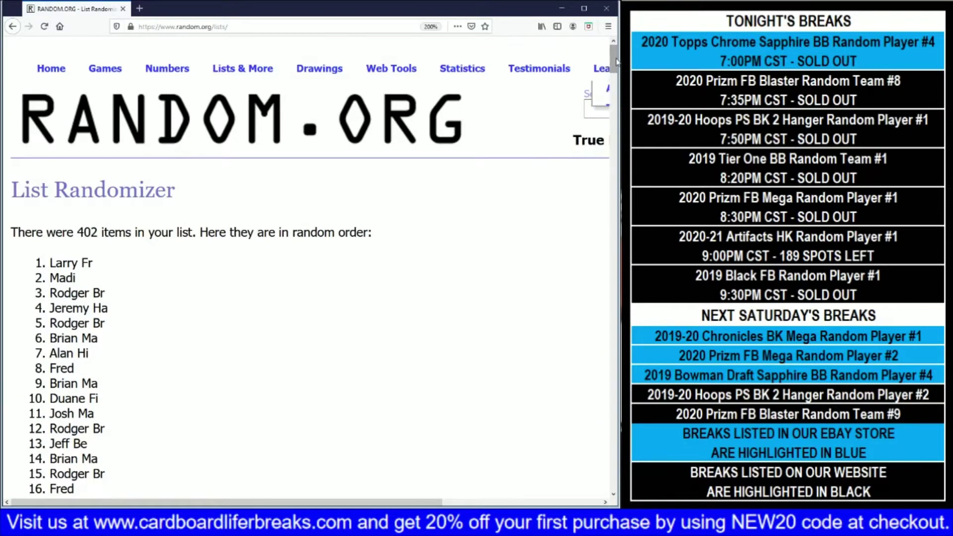
# Step: Randomize the 402-item list two more times
pyautogui.moveTo(614, 58); pyautogui.dragTo(614, 476)
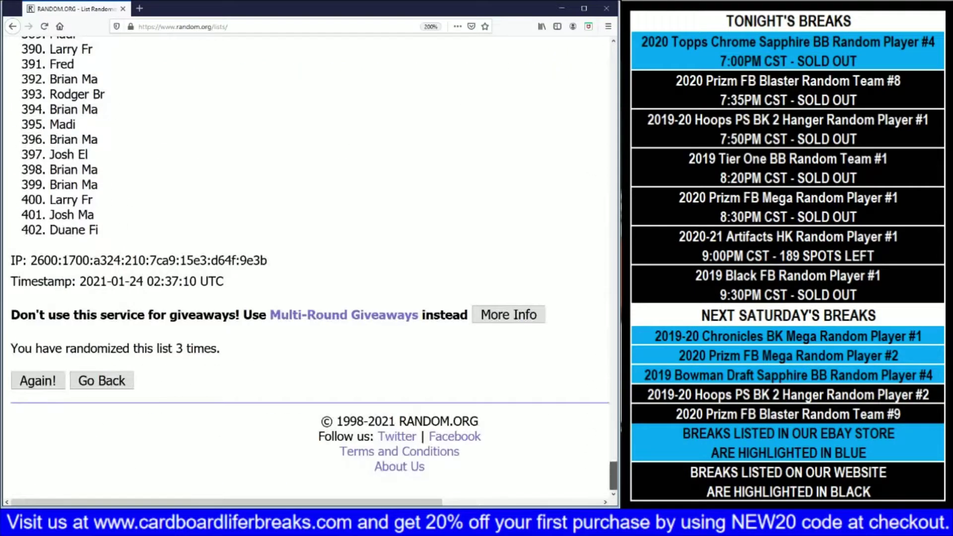
pyautogui.click(46, 385)
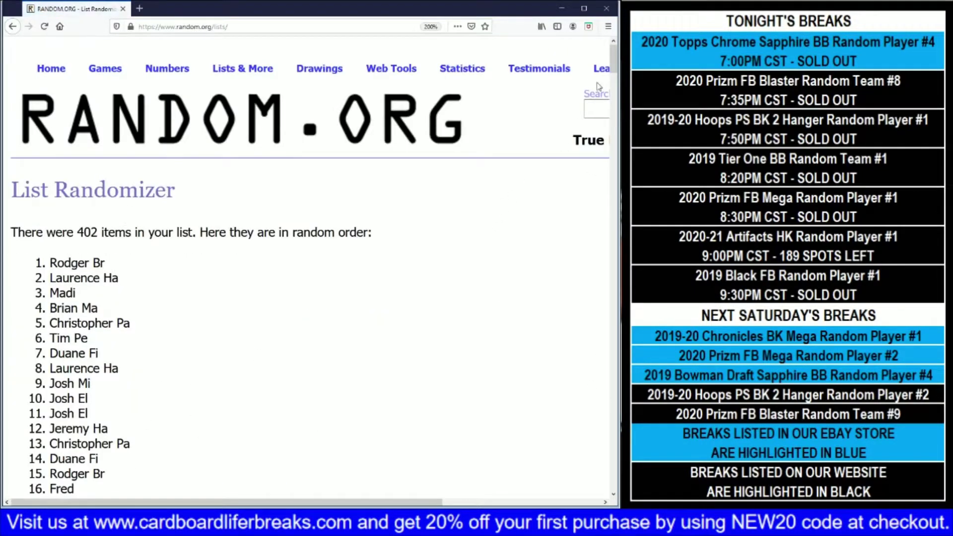
pyautogui.moveTo(613, 59); pyautogui.dragTo(614, 475)
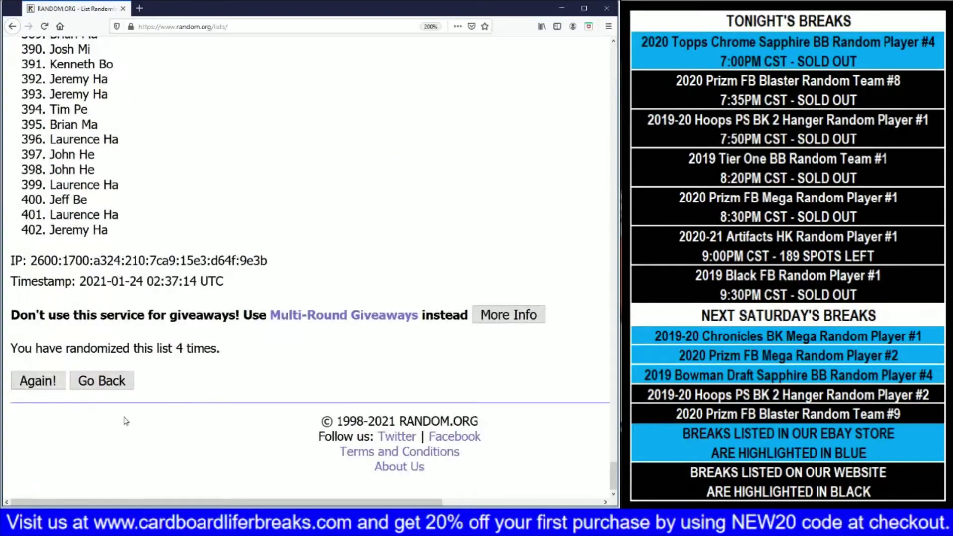
pyautogui.press('Return')
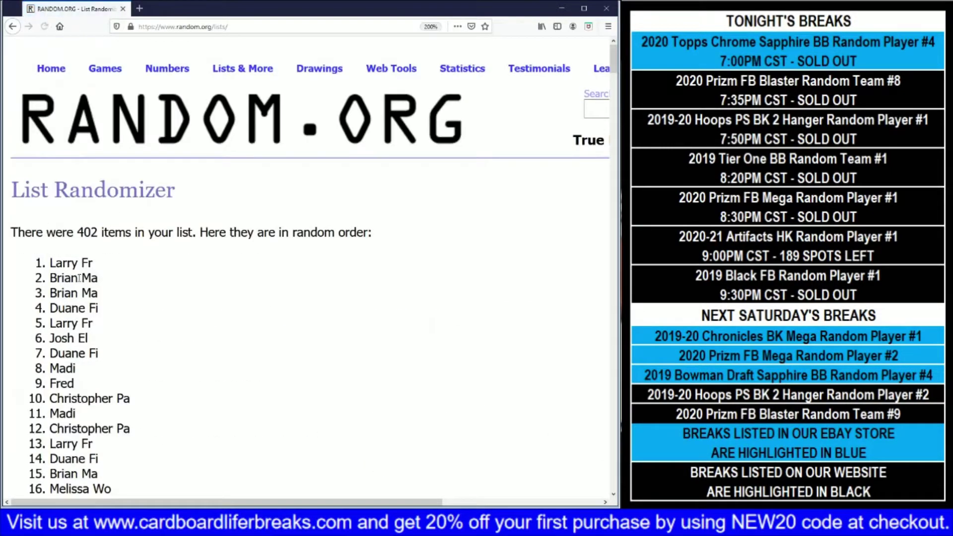
# Step: Copy the whole randomized name list and paste it into the Buyer column of the 2020 Prizm FB Mega 1 sheet, starting at C3
pyautogui.moveTo(50, 262); pyautogui.dragTo(145, 228)
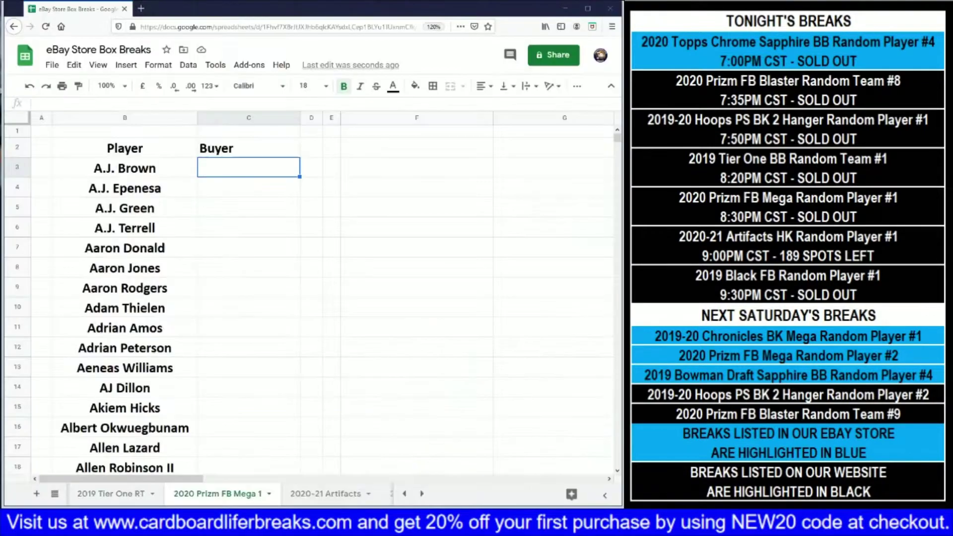
pyautogui.click(224, 243)
pyautogui.click(224, 173)
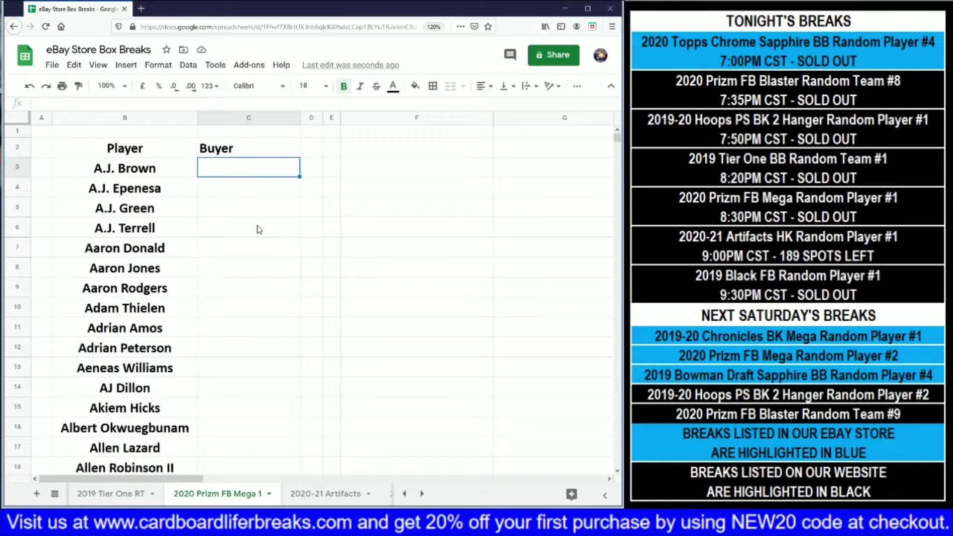
pyautogui.hotkey('ctrl', 'v')
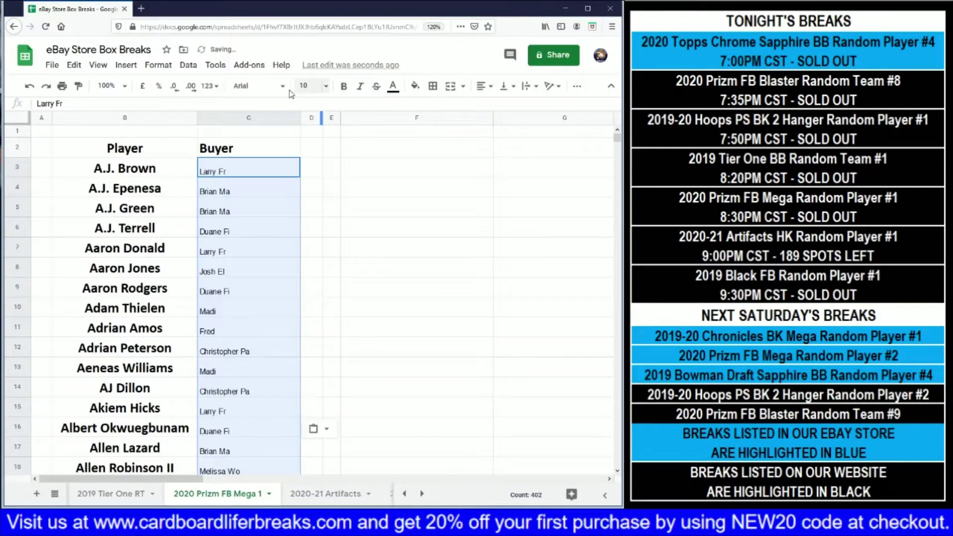
# Step: Format the pasted buyer names as bold Calibri, size 18
pyautogui.click(279, 89)
pyautogui.click(261, 155)
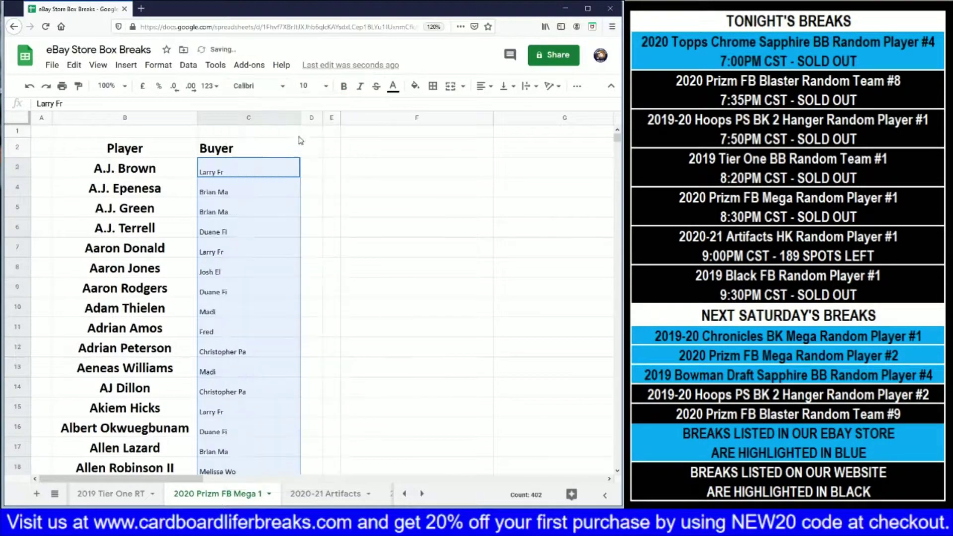
pyautogui.click(326, 86)
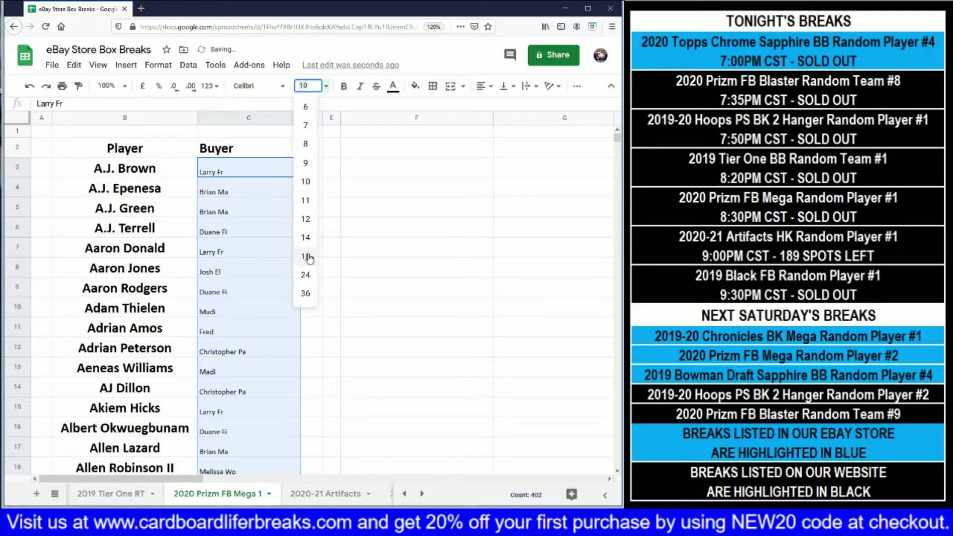
pyautogui.click(306, 255)
pyautogui.click(346, 89)
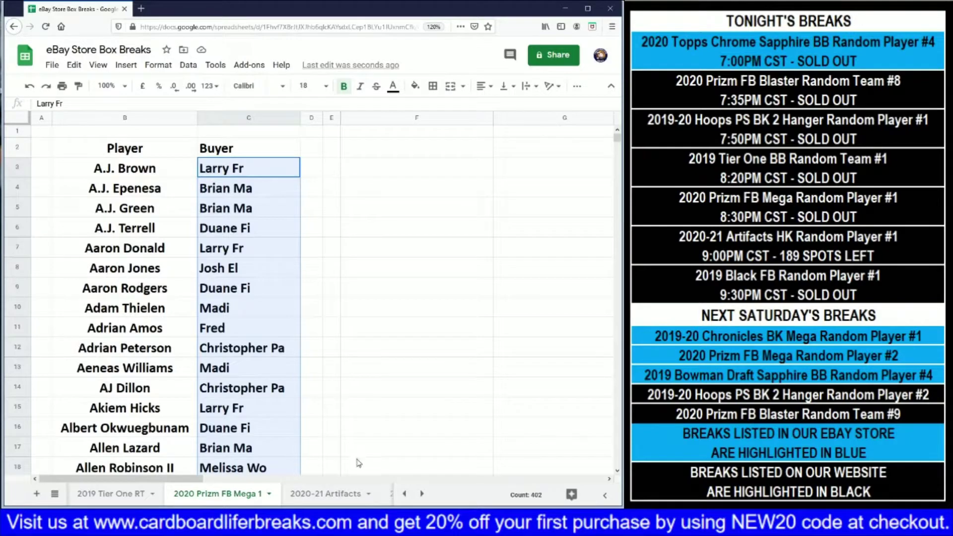
# Step: Examine the team and buyer tables on the 2019 Tier One RT sheet, and return to the 2020 Prizm FB Mega 1 sheet
pyautogui.click(135, 494)
pyautogui.scroll(5, 208, 391)
pyautogui.scroll(3, 211, 392)
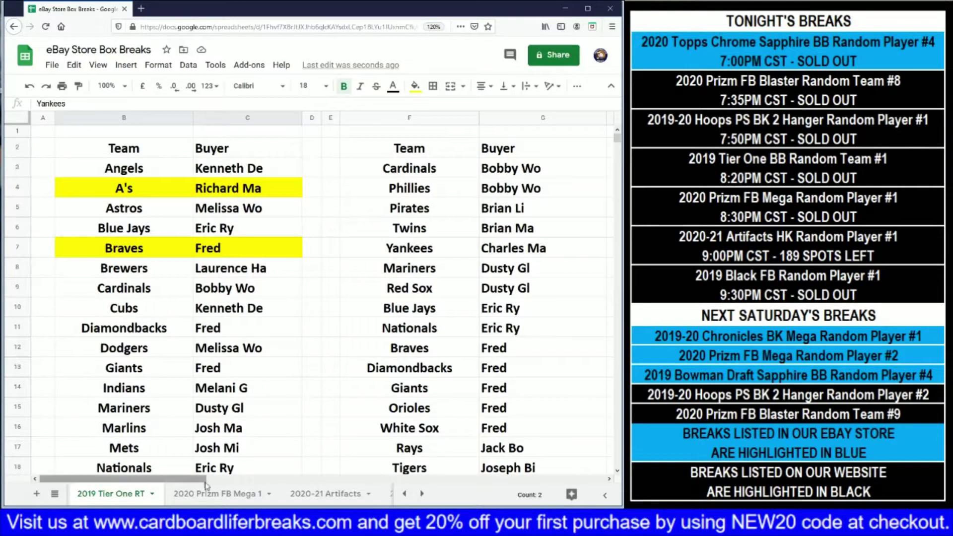
pyautogui.click(216, 494)
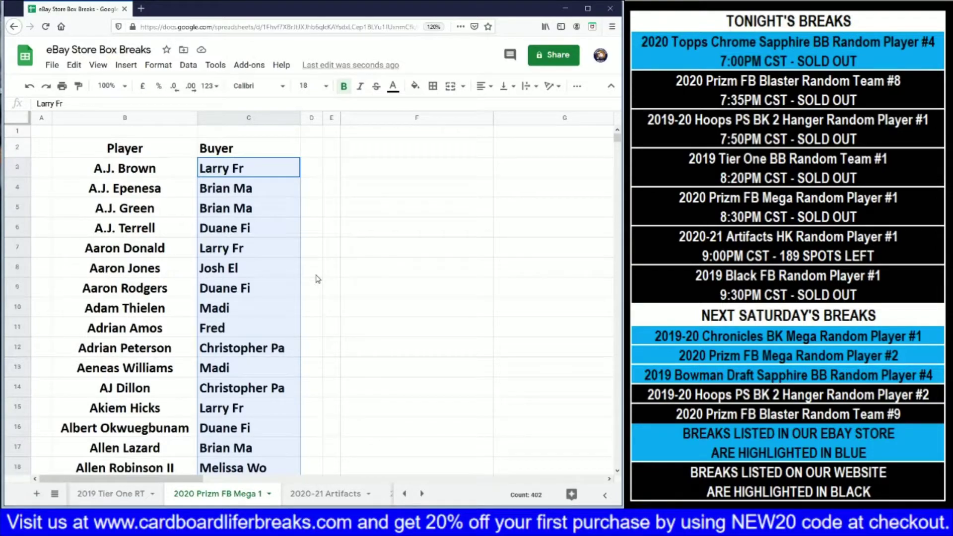
# Step: Copy the Player and Buyer table in B2:C404 and paste it into columns F and G, starting at F2
pyautogui.press('Up')
pyautogui.press('Left')
pyautogui.hotkey('shift', 'Right')
pyautogui.hotkey('shift', 'pagedown')
pyautogui.hotkey('shift', 'pagedown')
pyautogui.hotkey('shift', 'pagedown')
pyautogui.hotkey('shift', 'pagedown')
pyautogui.hotkey('shift', 'pagedown')
pyautogui.hotkey('shift', 'pagedown')
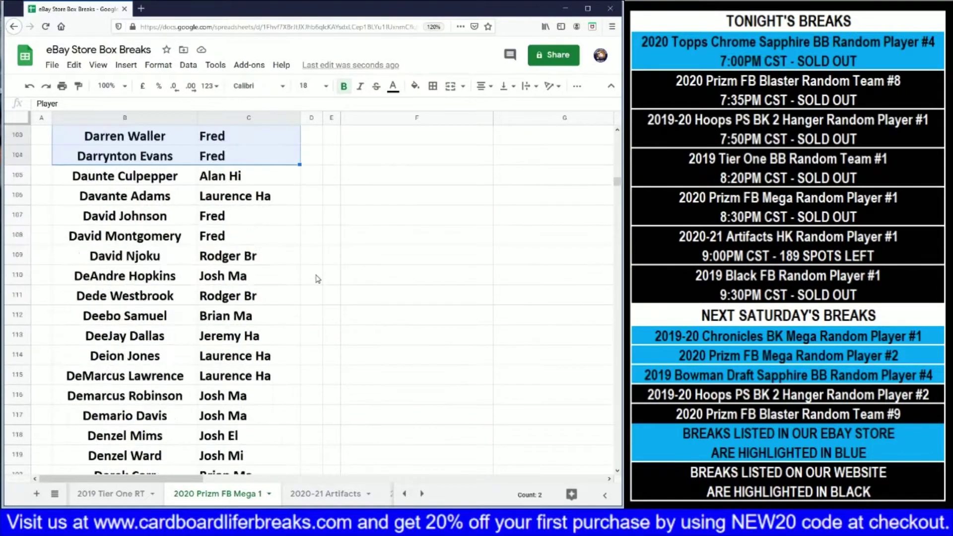
pyautogui.hotkey('shift', 'pagedown')
pyautogui.hotkey('shift', 'pagedown')
pyautogui.hotkey('shift', 'pagedown')
pyautogui.hotkey('shift', 'pagedown')
pyautogui.hotkey('shift', 'pagedown')
pyautogui.hotkey('shift', 'pagedown')
pyautogui.hotkey('shift', 'pagedown')
pyautogui.hotkey('shift', 'pagedown')
pyautogui.hotkey('shift', 'pagedown')
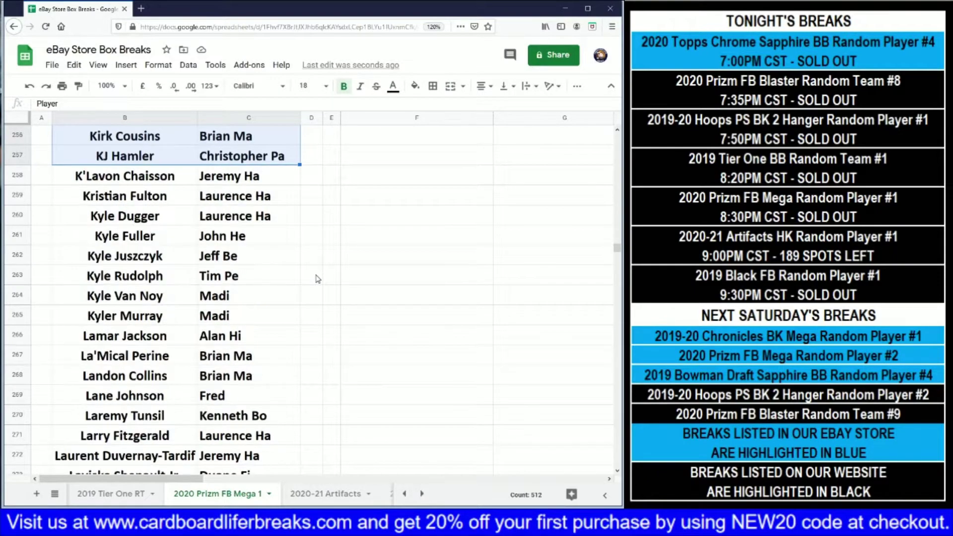
pyautogui.hotkey('shift', 'pagedown')
pyautogui.hotkey('shift', 'pagedown')
pyautogui.hotkey('shift', 'pagedown')
pyautogui.hotkey('shift', 'pagedown')
pyautogui.hotkey('shift', 'pagedown')
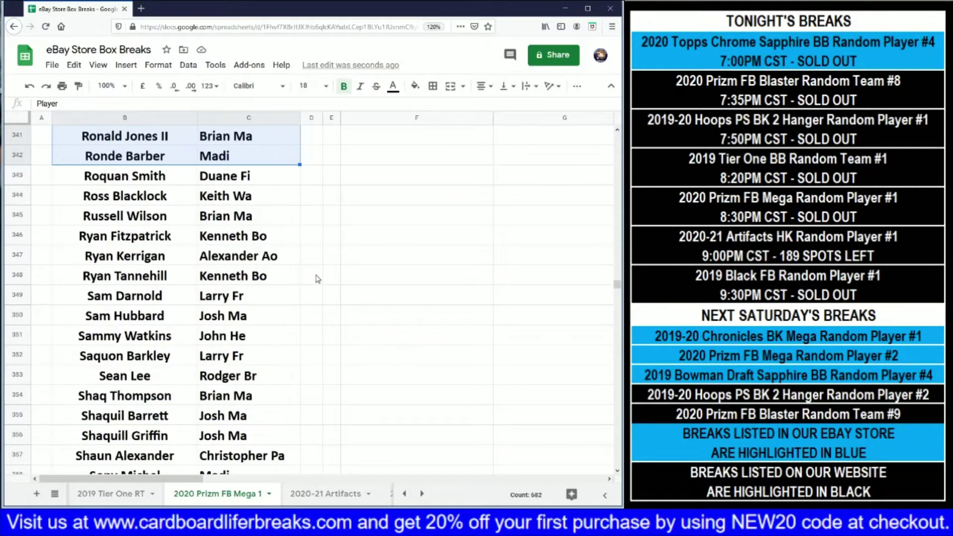
pyautogui.hotkey('shift', 'pagedown')
pyautogui.hotkey('shift', 'pagedown')
pyautogui.hotkey('shift', 'pagedown')
pyautogui.hotkey('shift', 'Down')
pyautogui.hotkey('shift', 'Down')
pyautogui.hotkey('shift', 'Down')
pyautogui.hotkey('shift', 'Down')
pyautogui.hotkey('shift', 'Down')
pyautogui.hotkey('shift', 'Down')
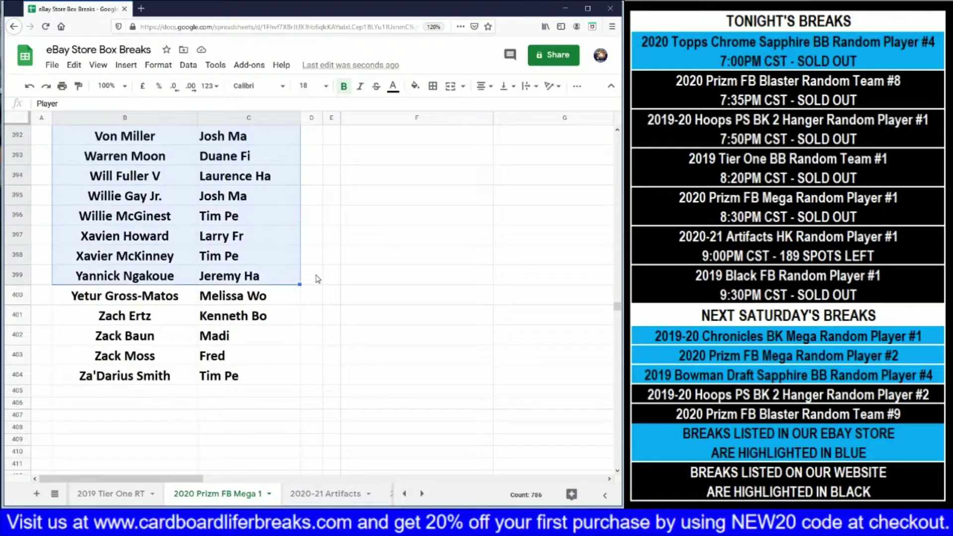
pyautogui.hotkey('shift', 'Down')
pyautogui.hotkey('shift', 'Down')
pyautogui.hotkey('shift', 'Down')
pyautogui.hotkey('shift', 'Down')
pyautogui.hotkey('shift', 'Down')
pyautogui.hotkey('ctrl', 'c')
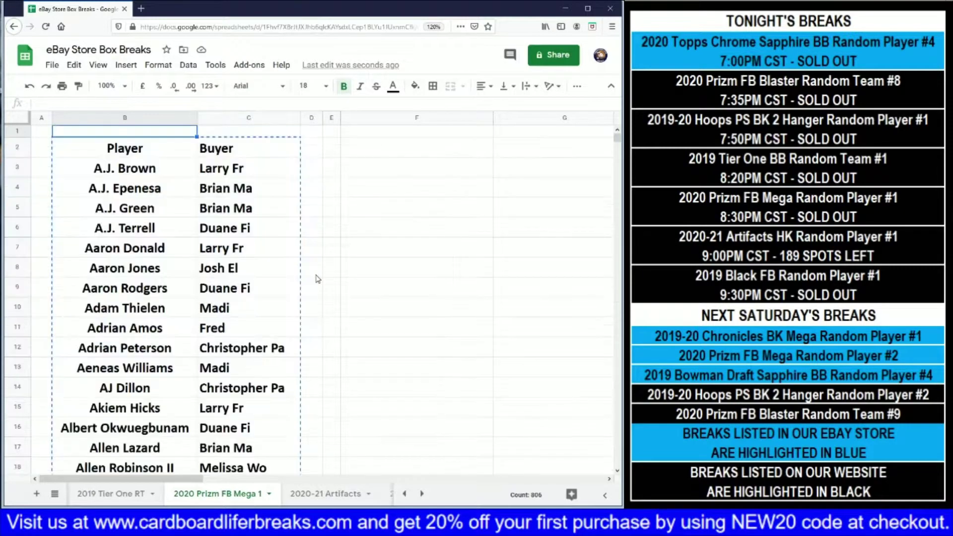
pyautogui.press('Right')
pyautogui.press('Right')
pyautogui.press('Right')
pyautogui.press('Right')
pyautogui.hotkey('ctrl', 'v')
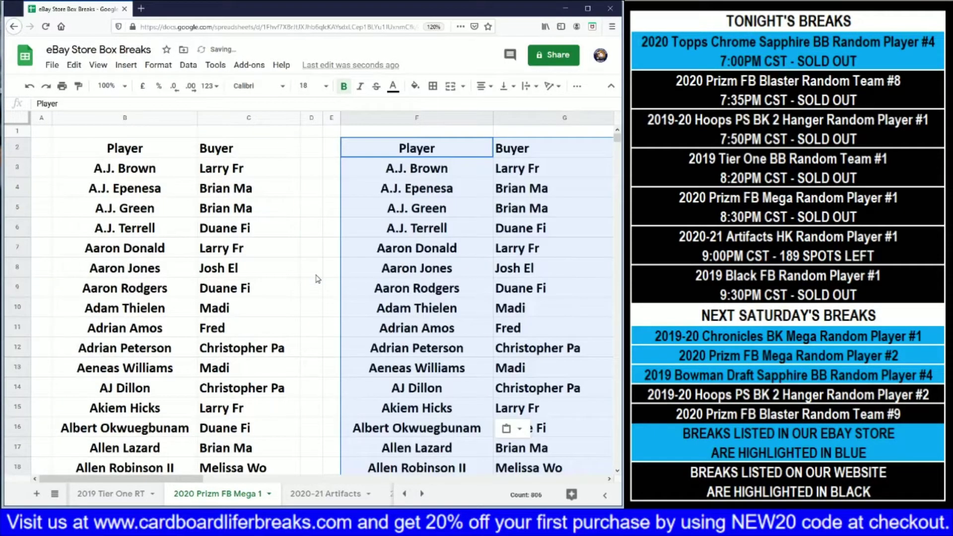
# Step: Sort the range F3:G404 by column G from A to Z
pyautogui.press('Down')
pyautogui.hotkey('shift', 'Right')
pyautogui.hotkey('shift', 'pagedown')
pyautogui.hotkey('shift', 'pagedown')
pyautogui.hotkey('shift', 'pagedown')
pyautogui.hotkey('shift', 'pagedown')
pyautogui.hotkey('shift', 'pagedown')
pyautogui.hotkey('shift', 'pagedown')
pyautogui.hotkey('shift', 'pagedown')
pyautogui.hotkey('shift', 'pagedown')
pyautogui.hotkey('shift', 'pagedown')
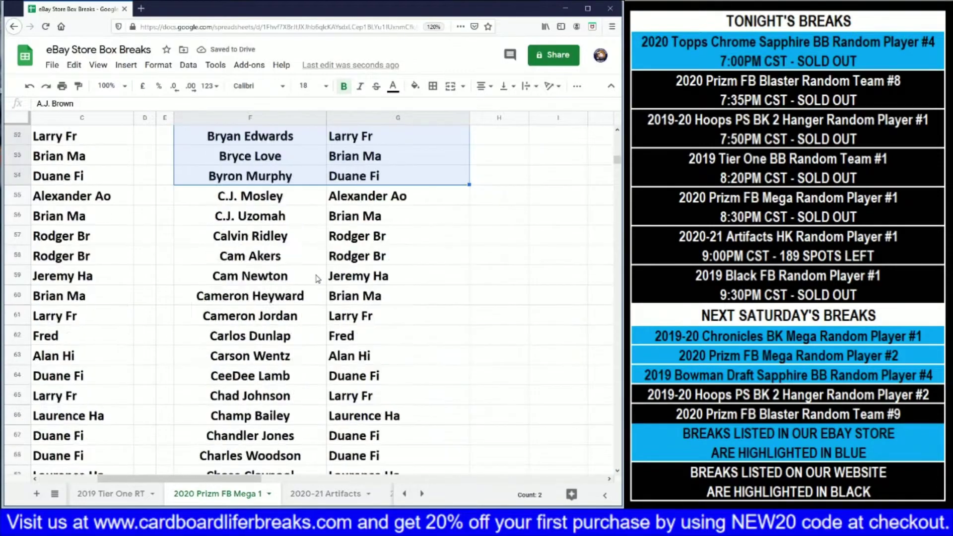
pyautogui.hotkey('shift', 'pagedown')
pyautogui.hotkey('shift', 'pagedown')
pyautogui.hotkey('shift', 'pagedown')
pyautogui.hotkey('shift', 'pagedown')
pyautogui.hotkey('shift', 'pagedown')
pyautogui.hotkey('shift', 'pagedown')
pyautogui.hotkey('shift', 'pagedown')
pyautogui.hotkey('shift', 'pagedown')
pyautogui.hotkey('shift', 'pagedown')
pyautogui.hotkey('shift', 'pagedown')
pyautogui.hotkey('shift', 'pagedown')
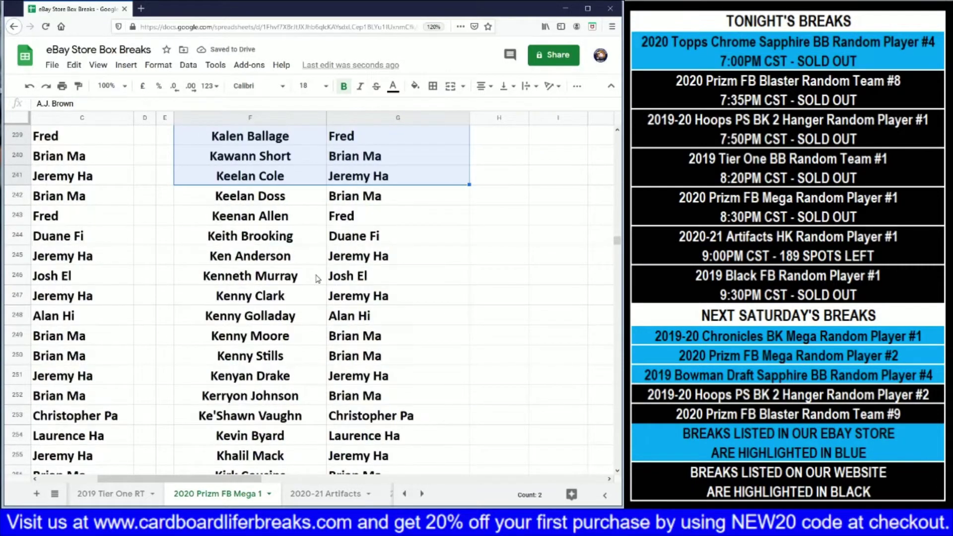
pyautogui.hotkey('shift', 'pagedown')
pyautogui.hotkey('shift', 'pagedown')
pyautogui.hotkey('shift', 'pagedown')
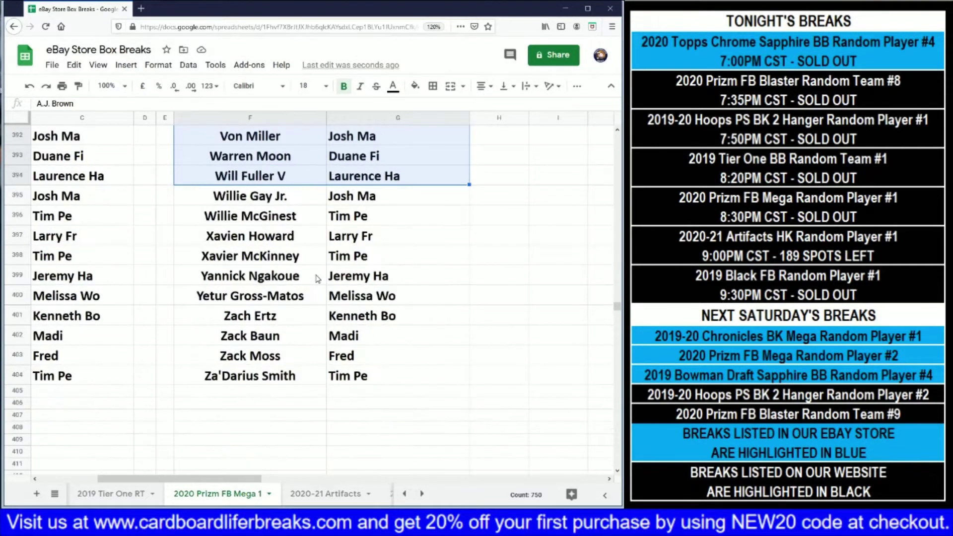
pyautogui.hotkey('shift', 'Down')
pyautogui.hotkey('shift', 'Down')
pyautogui.hotkey('shift', 'Down')
pyautogui.hotkey('shift', 'Down')
pyautogui.hotkey('shift', 'Down')
pyautogui.hotkey('shift', 'Down')
pyautogui.hotkey('shift', 'Down')
pyautogui.hotkey('shift', 'Down')
pyautogui.hotkey('shift', 'Down')
pyautogui.hotkey('shift', 'Down')
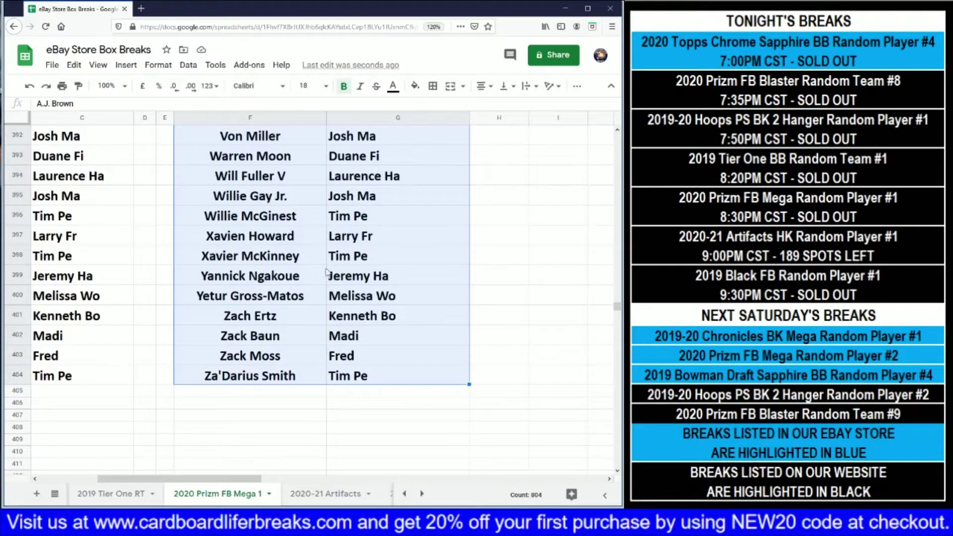
pyautogui.click(189, 65)
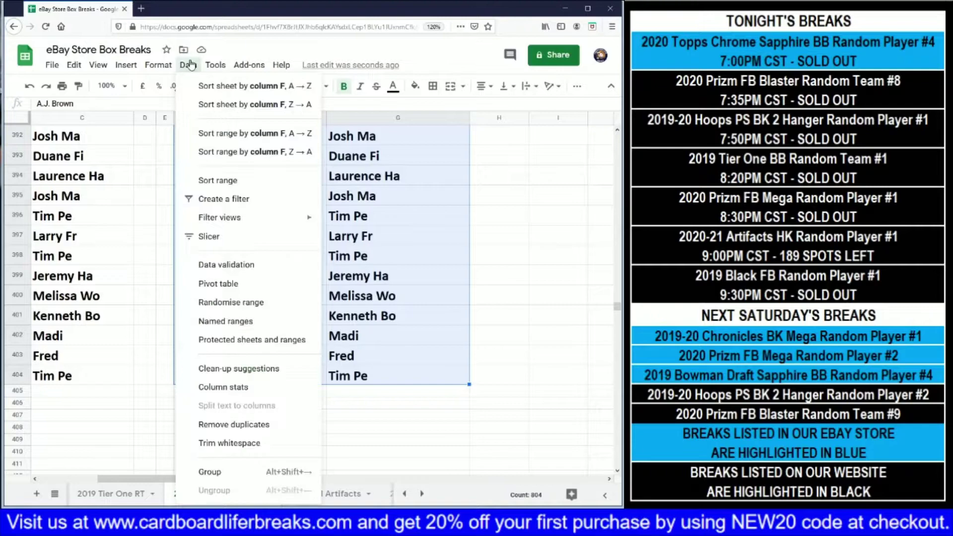
pyautogui.click(217, 181)
pyautogui.click(258, 263)
pyautogui.click(258, 265)
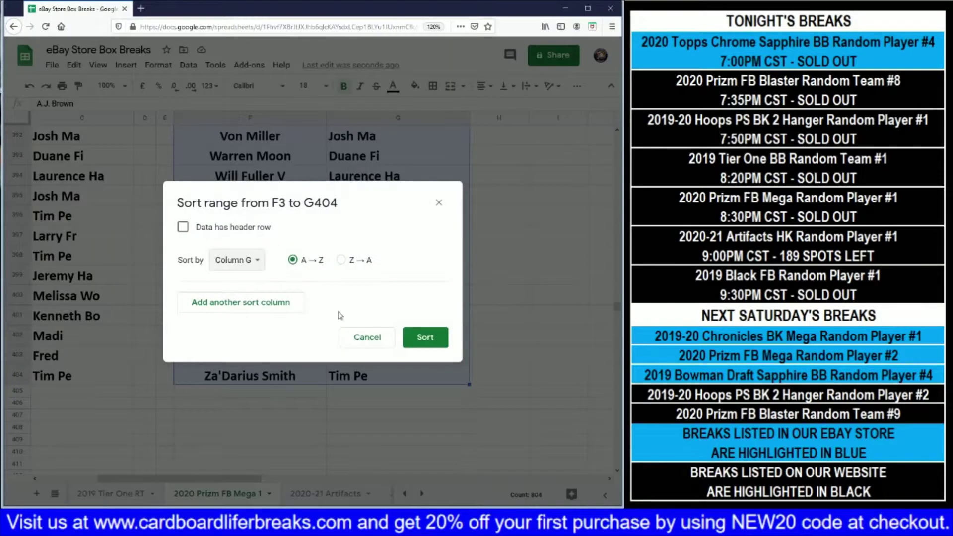
pyautogui.click(425, 337)
pyautogui.moveTo(616, 307); pyautogui.dragTo(617, 135)
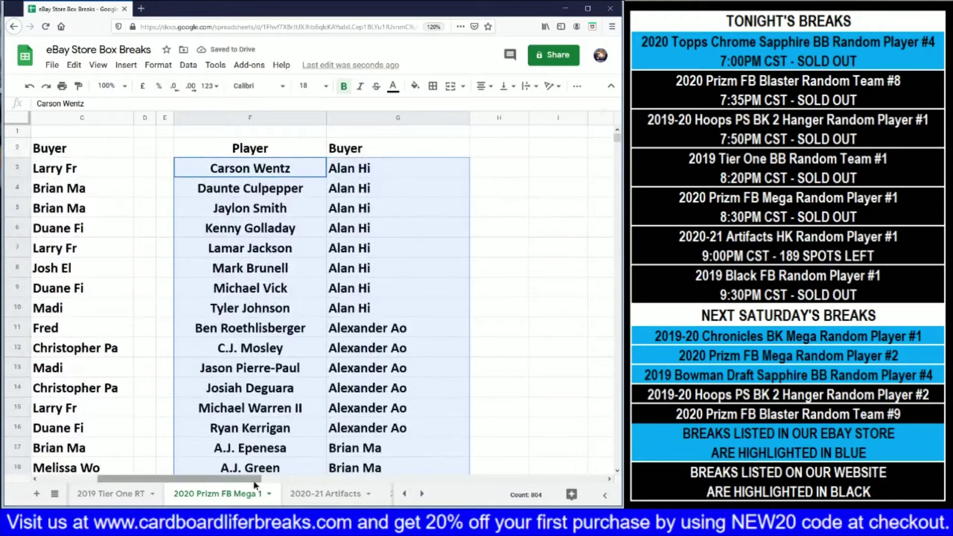
pyautogui.moveTo(269, 479); pyautogui.dragTo(213, 472)
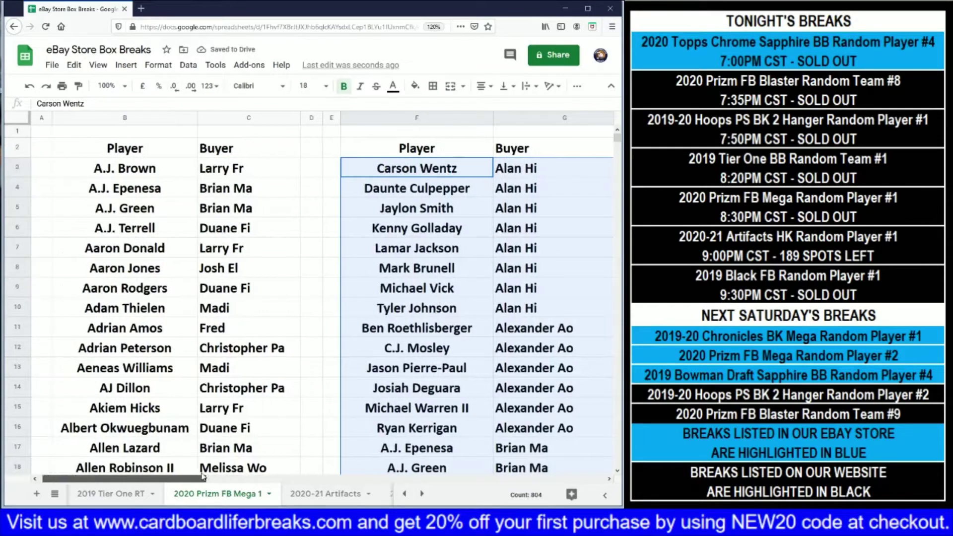
# Step: Narrow column G to fit the buyer names more closely
pyautogui.click(609, 479)
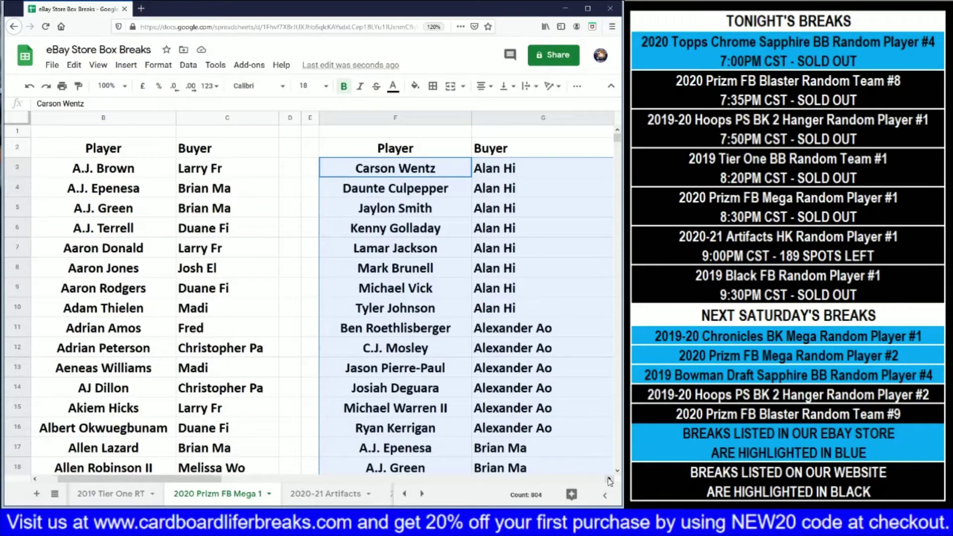
pyautogui.click(609, 479)
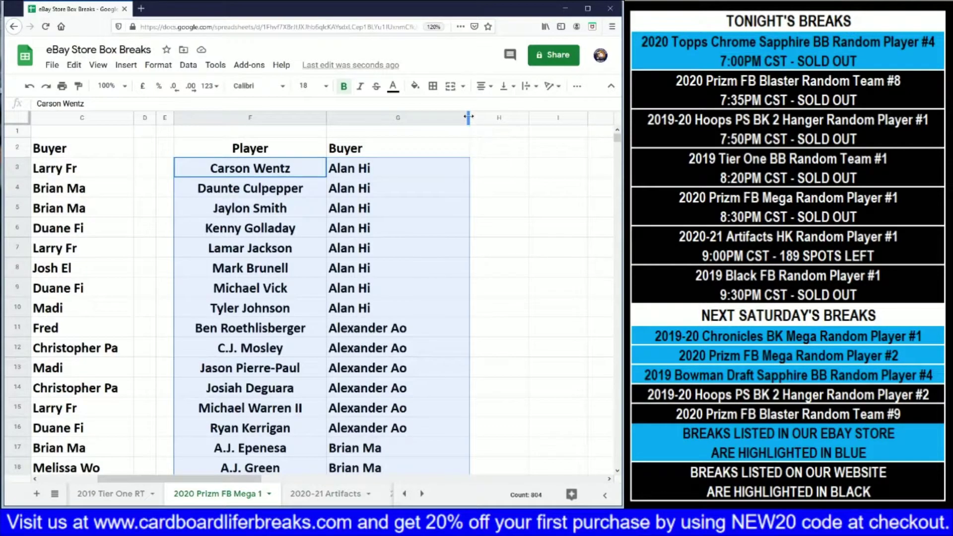
pyautogui.moveTo(469, 119); pyautogui.dragTo(416, 120)
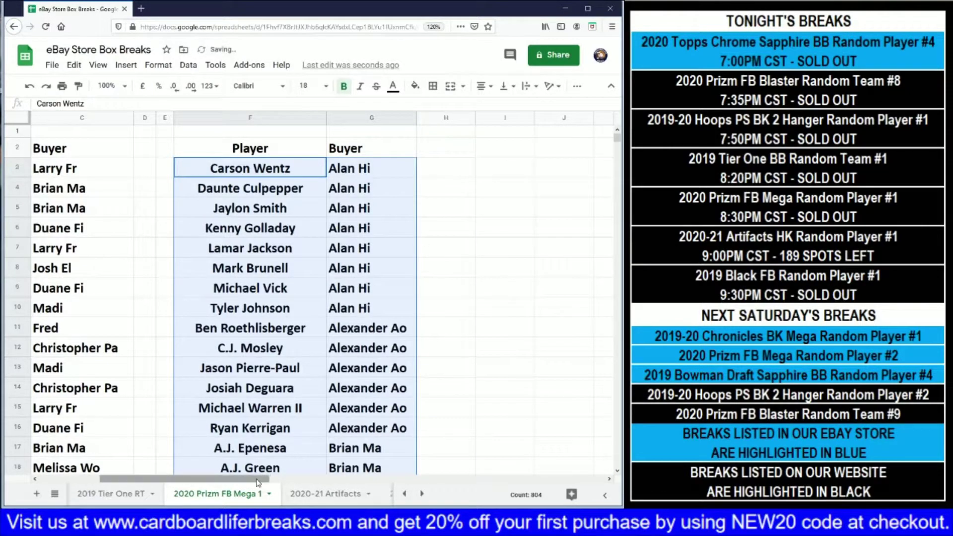
pyautogui.moveTo(268, 479); pyautogui.dragTo(207, 479)
# Step: Review the player-sorted list in columns B and C alongside the buyer-sorted list in columns F and G, from row 3 through row 238
pyautogui.click(333, 168)
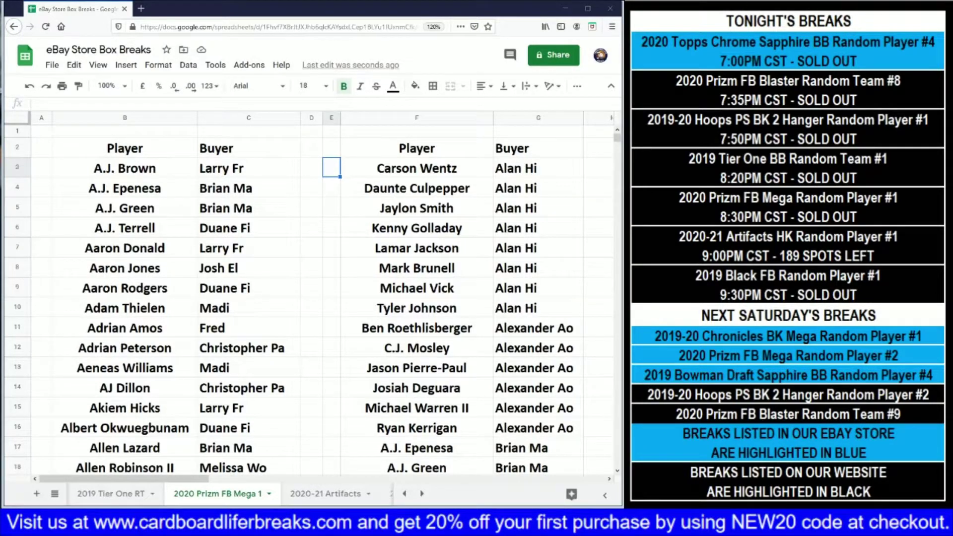
pyautogui.click(332, 172)
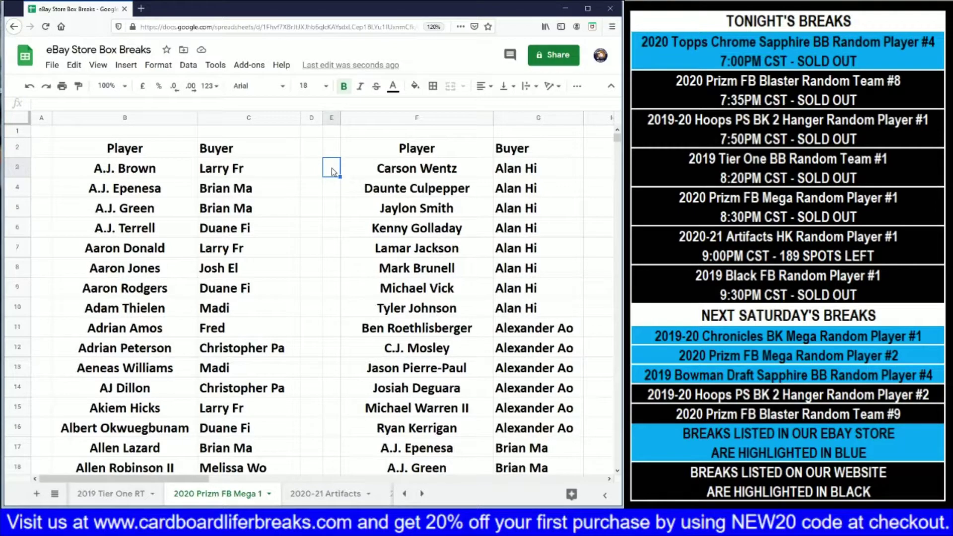
pyautogui.press('pagedown')
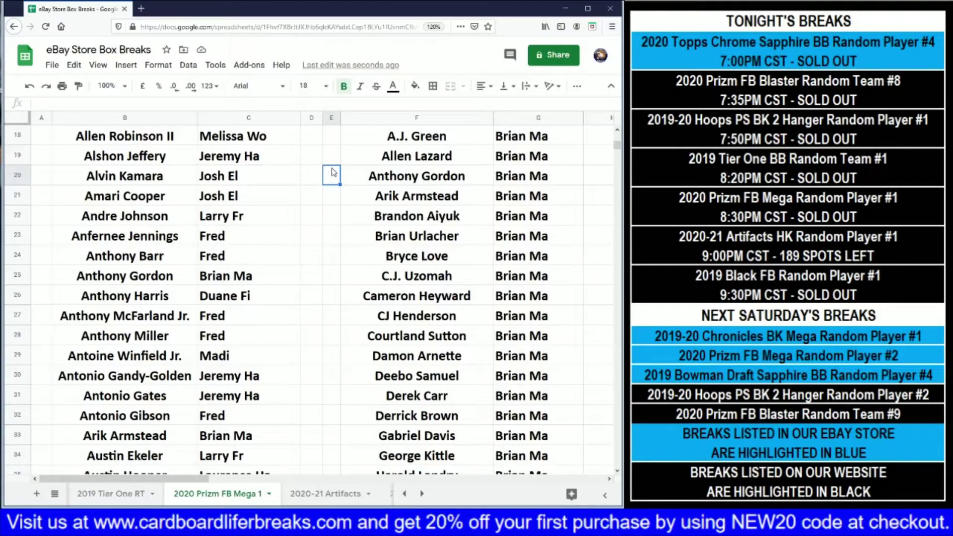
pyautogui.press('pagedown')
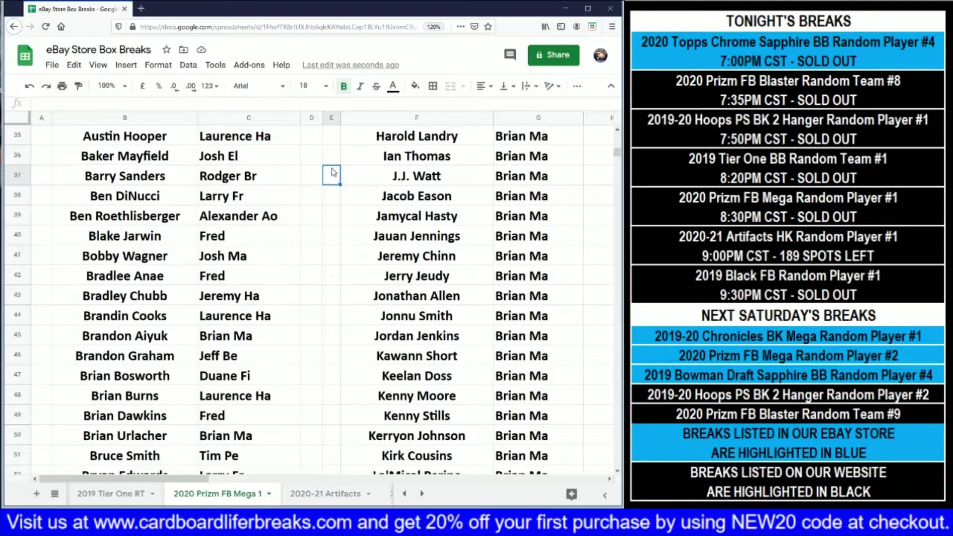
pyautogui.press('pagedown')
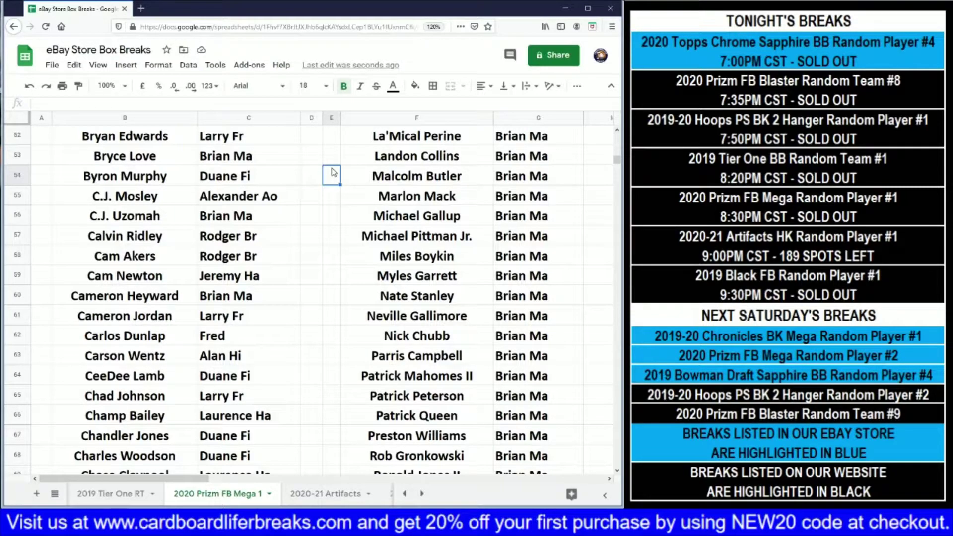
pyautogui.press('pagedown')
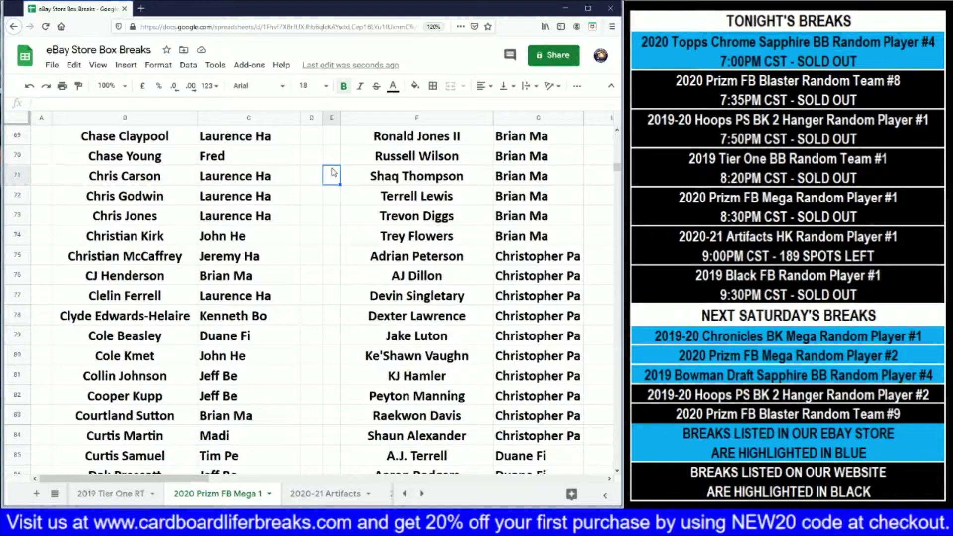
pyautogui.press('pagedown')
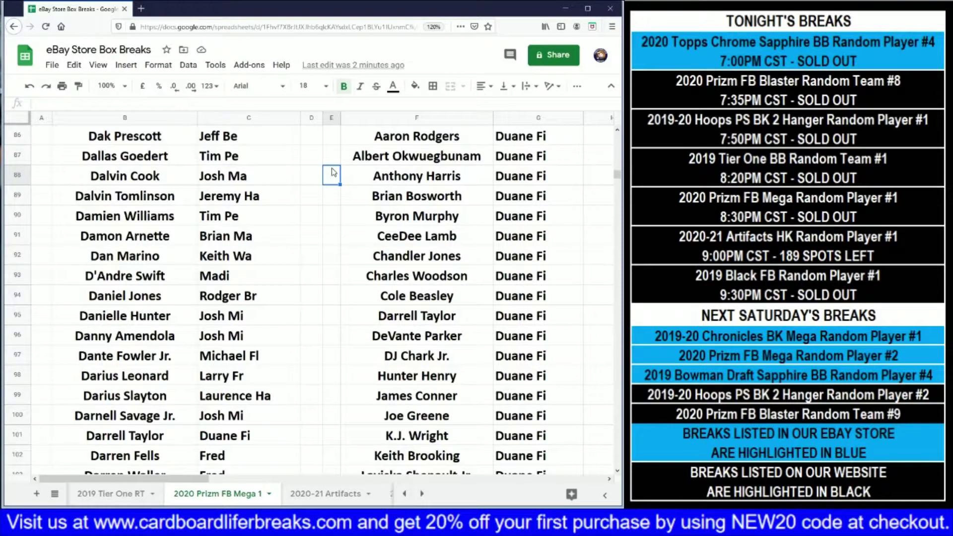
pyautogui.press('pagedown')
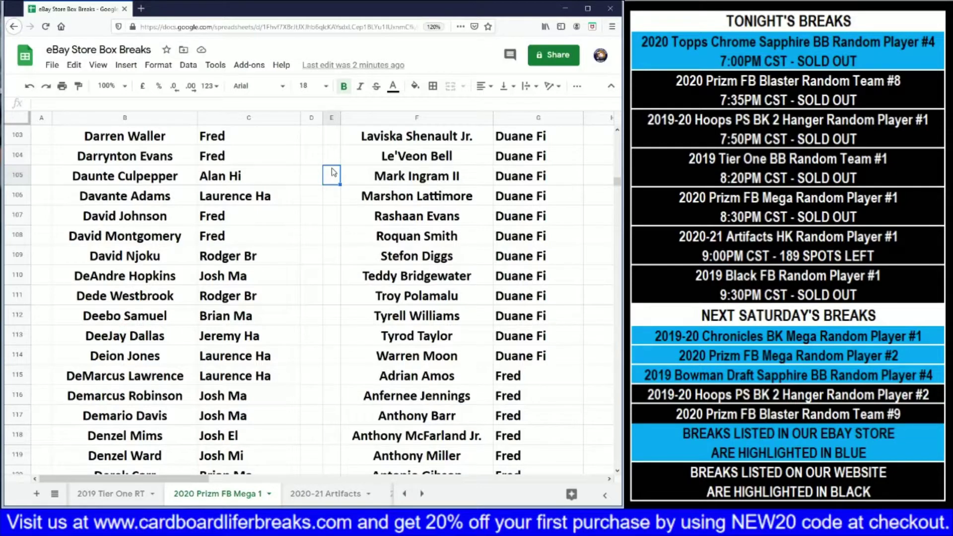
pyautogui.press('pagedown')
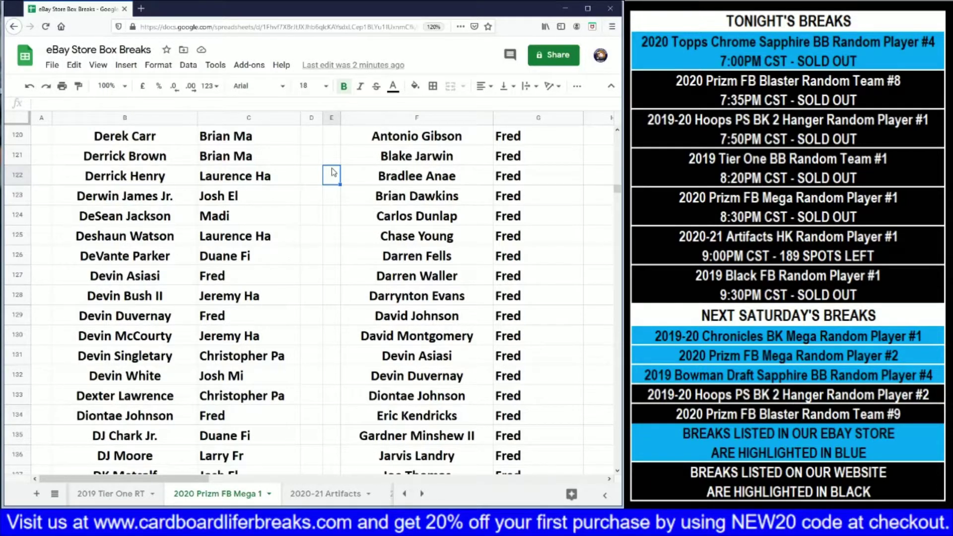
pyautogui.scroll(-6, 332, 172)
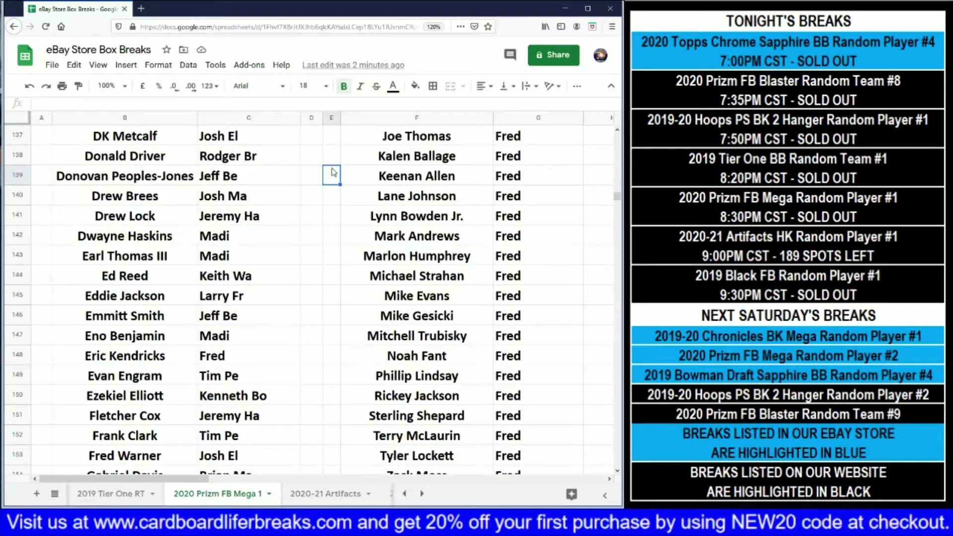
pyautogui.scroll(-6, 332, 172)
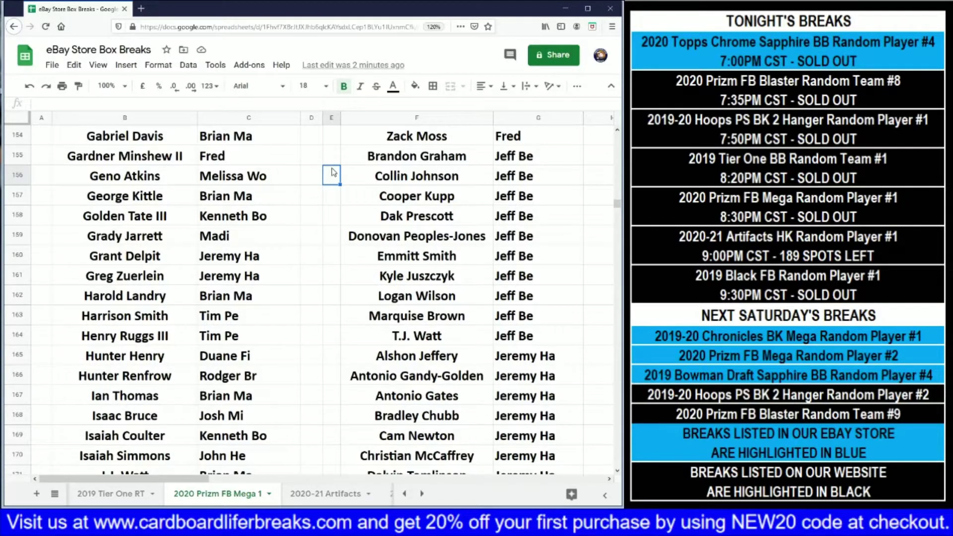
pyautogui.scroll(-6, 332, 172)
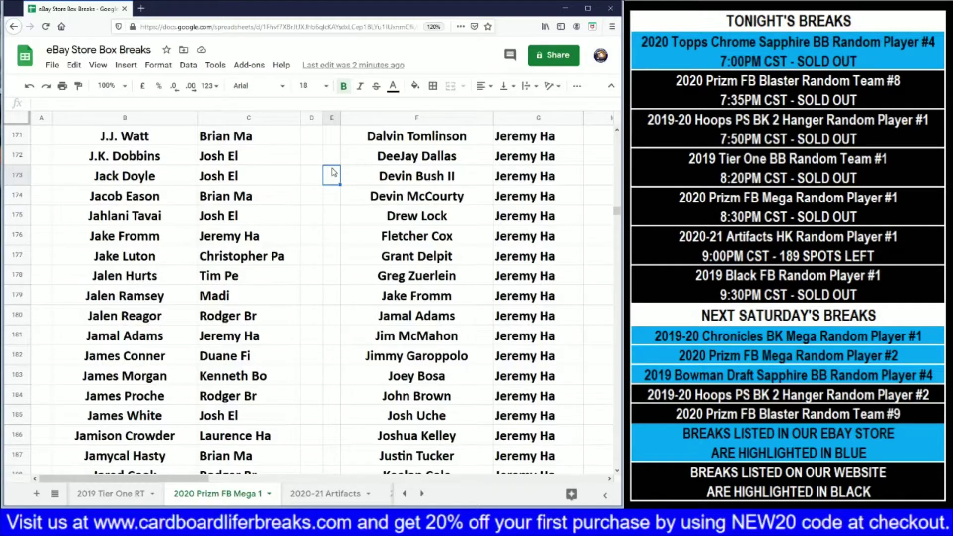
pyautogui.press('pagedown')
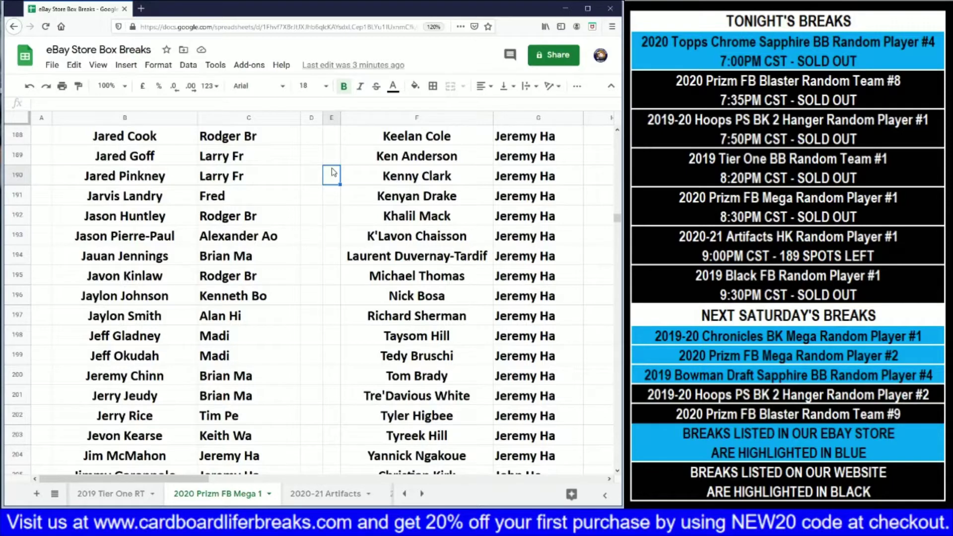
pyautogui.scroll(-5, 332, 173)
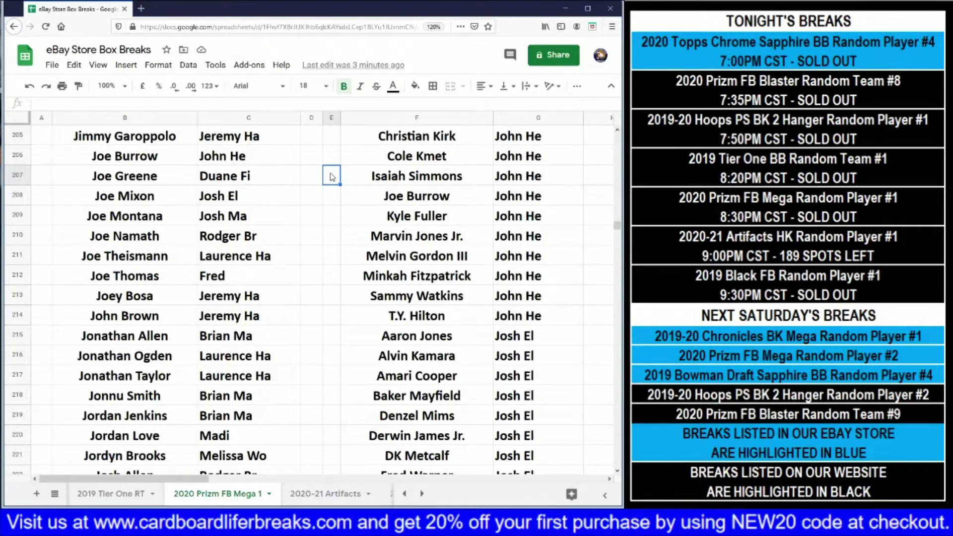
pyautogui.press('pagedown')
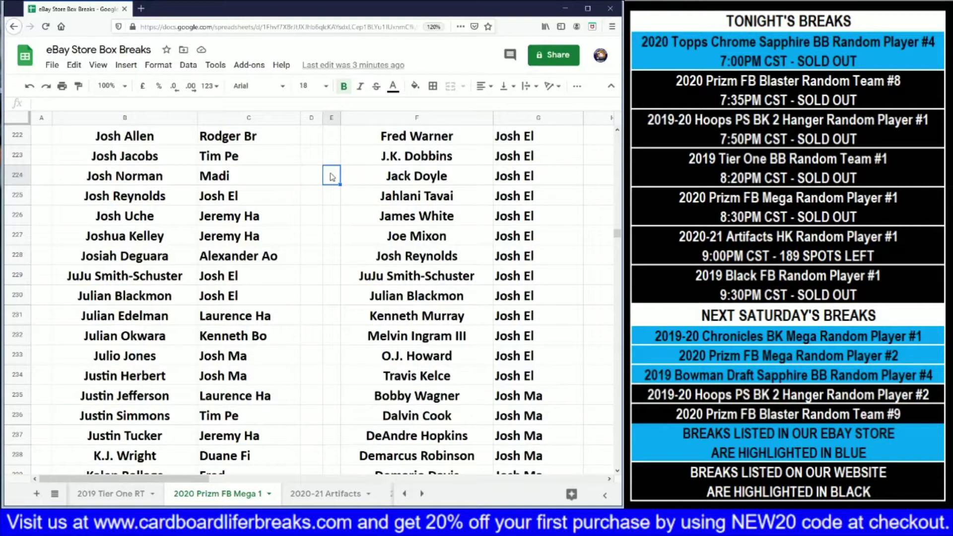